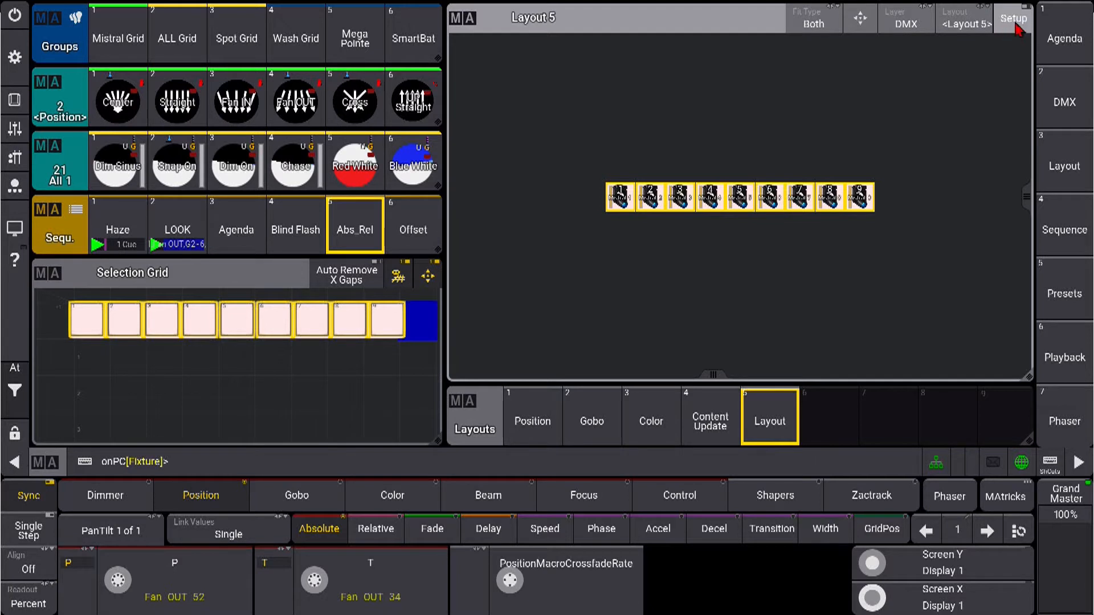
Put Layout 5 into setup mode and set its encoder function to Arrangement with the Camera layout type
{"action": "left_click", "coordinate": [1015, 26]}
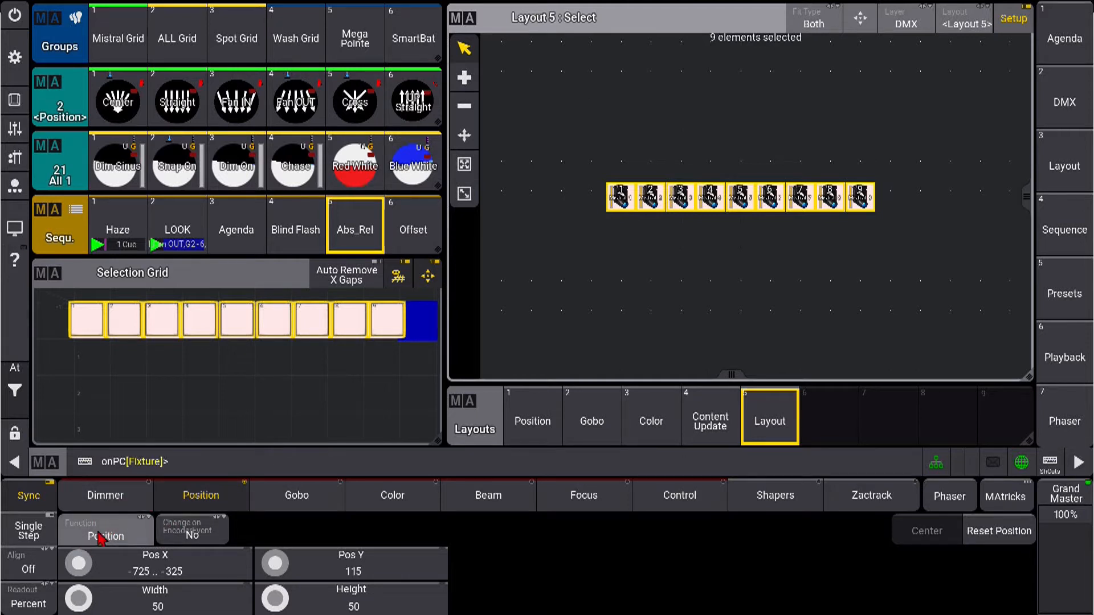
{"action": "left_click", "coordinate": [139, 540]}
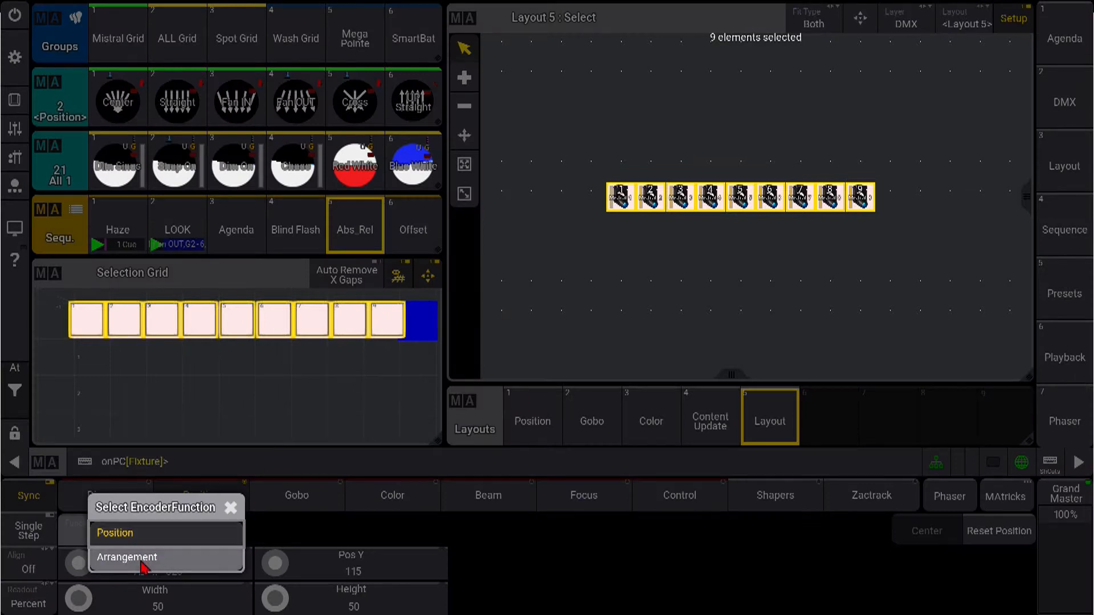
{"action": "left_click", "coordinate": [141, 564]}
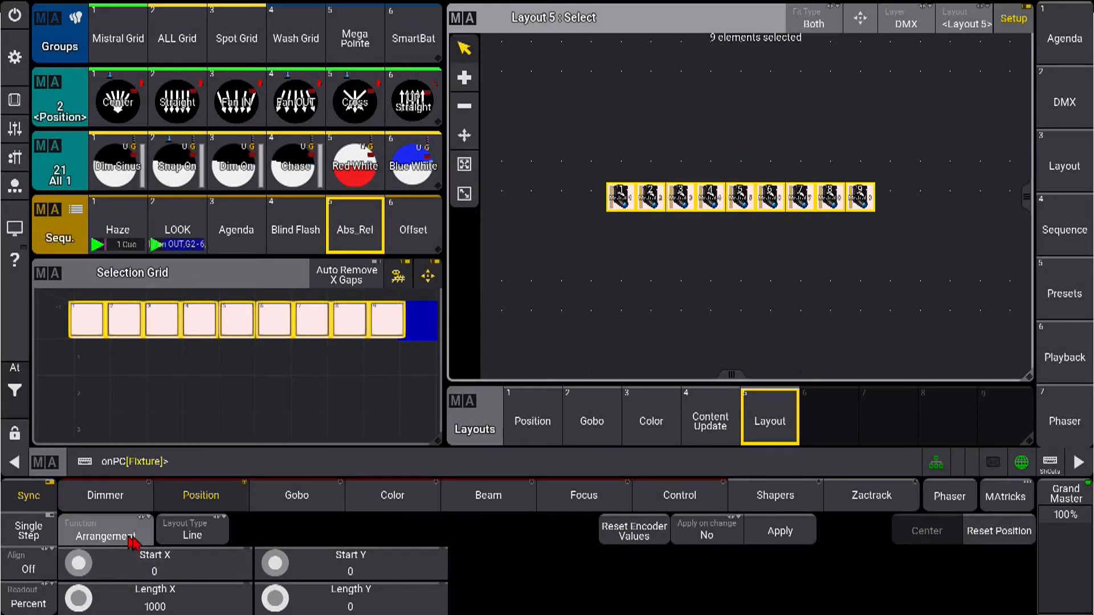
{"action": "left_click", "coordinate": [209, 534]}
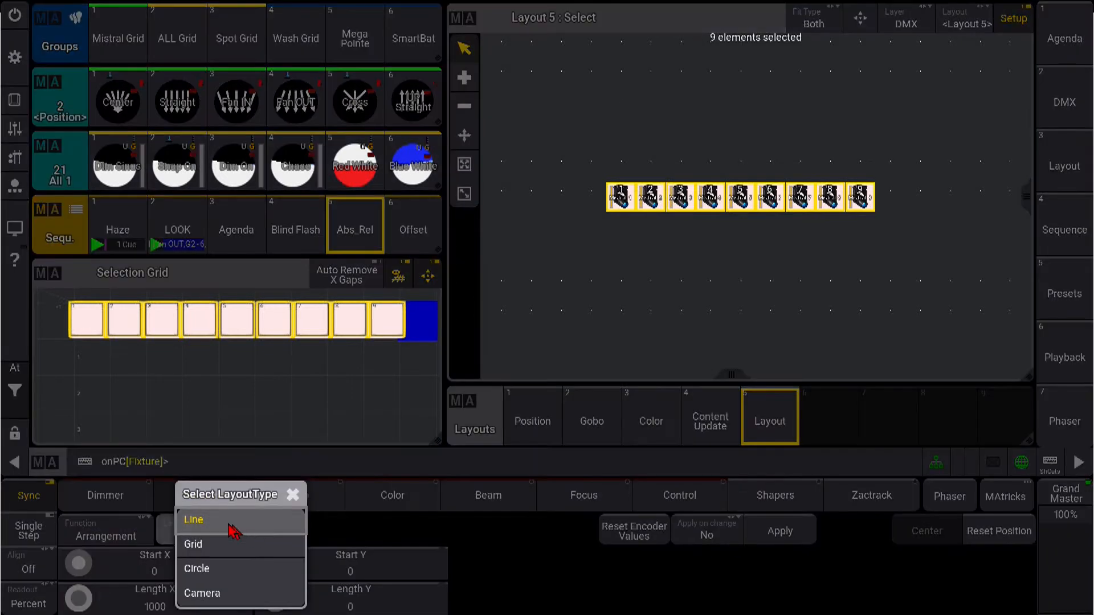
{"action": "left_click", "coordinate": [203, 593]}
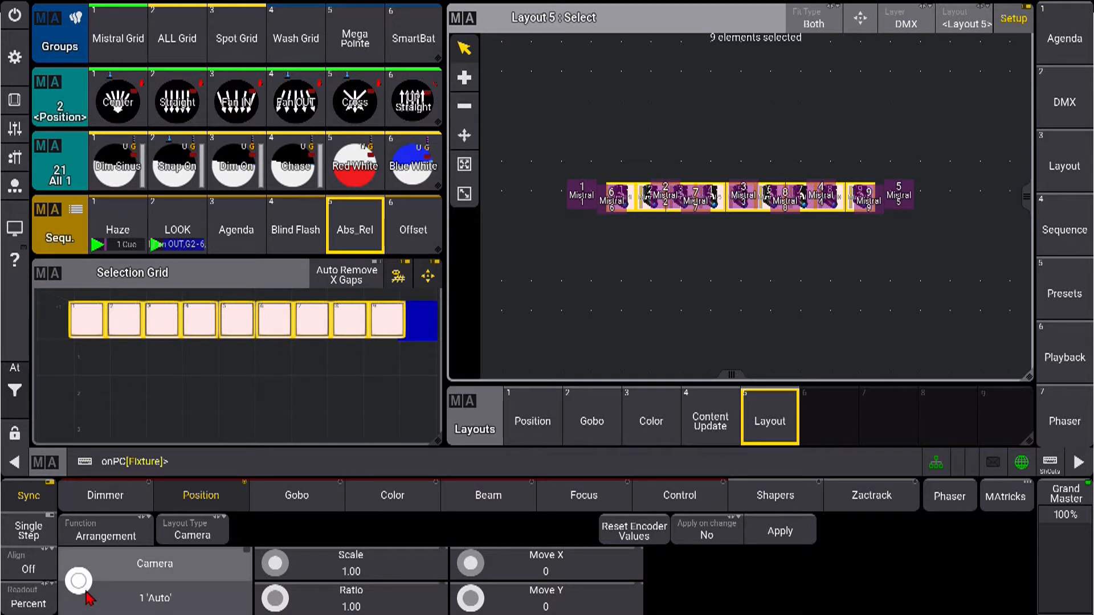
Preview the Mistral arrangement from the different camera views, including 7 'Back/Right' and 4 'Left'
{"action": "scroll", "coordinate": [87, 594], "scroll_direction": "up", "scroll_amount": 4}
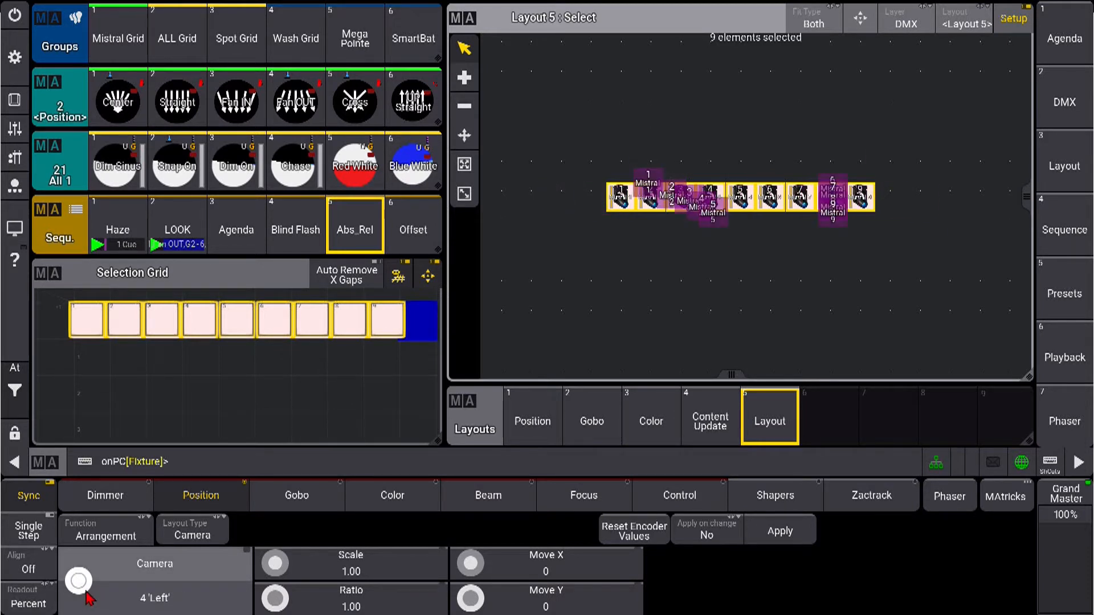
{"action": "scroll", "coordinate": [89, 598], "scroll_direction": "down", "scroll_amount": 2}
{"action": "scroll", "coordinate": [88, 598], "scroll_direction": "up", "scroll_amount": 1}
{"action": "scroll", "coordinate": [89, 598], "scroll_direction": "up", "scroll_amount": 4}
{"action": "scroll", "coordinate": [89, 599], "scroll_direction": "up", "scroll_amount": 1}
{"action": "scroll", "coordinate": [89, 598], "scroll_direction": "down", "scroll_amount": 2}
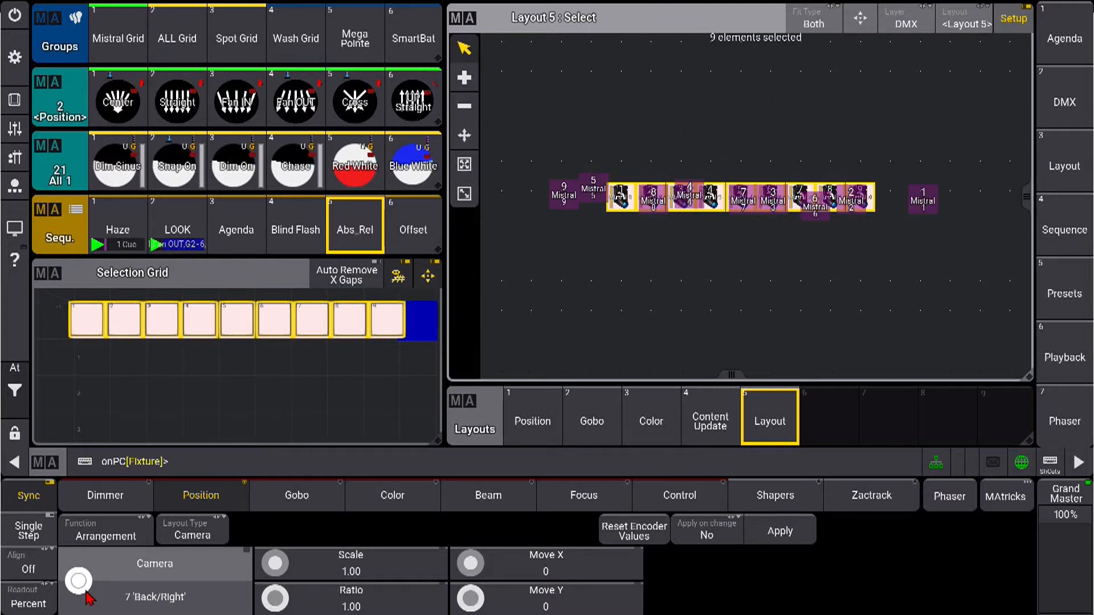
{"action": "scroll", "coordinate": [88, 598], "scroll_direction": "down", "scroll_amount": 3}
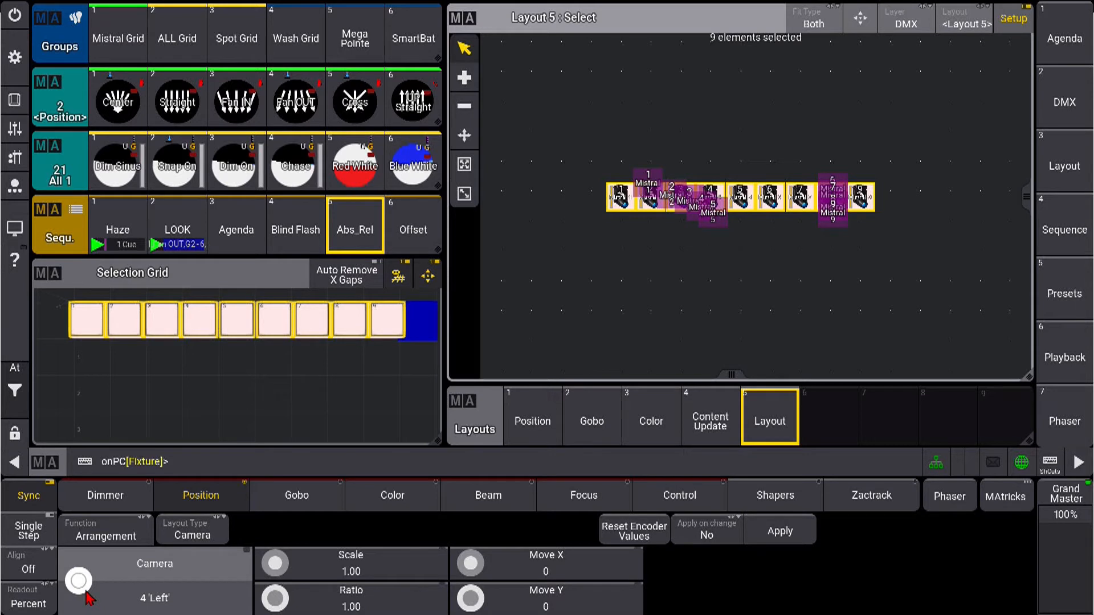
Clear the fixture selection and delete all Mistral elements from Layout 5
{"action": "key", "text": "Escape"}
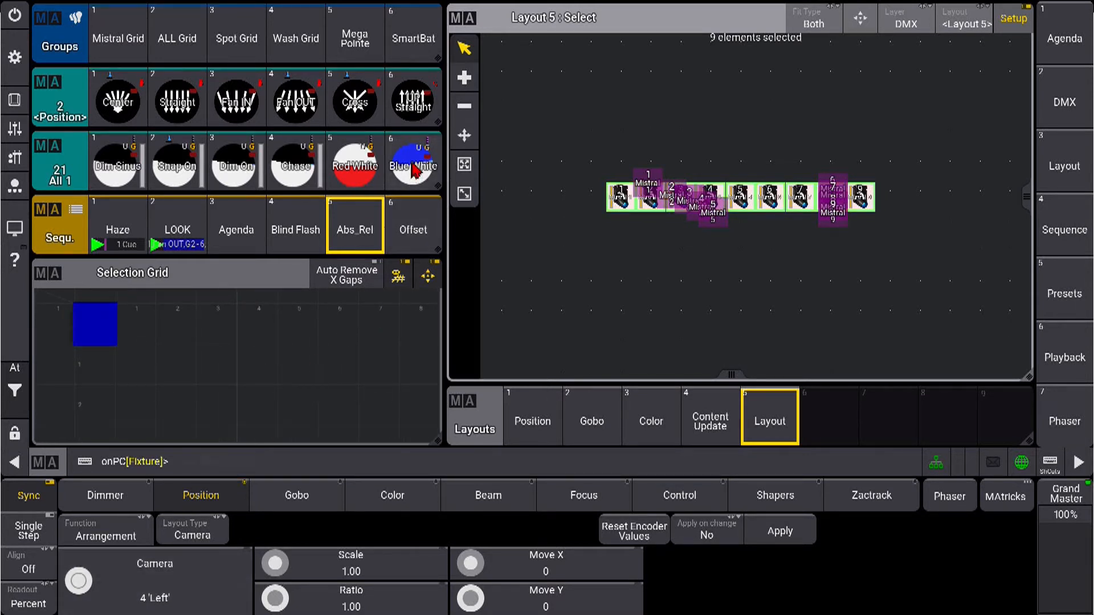
{"action": "left_click", "coordinate": [469, 115]}
{"action": "left_click_drag", "start_coordinate": [581, 161], "coordinate": [897, 236]}
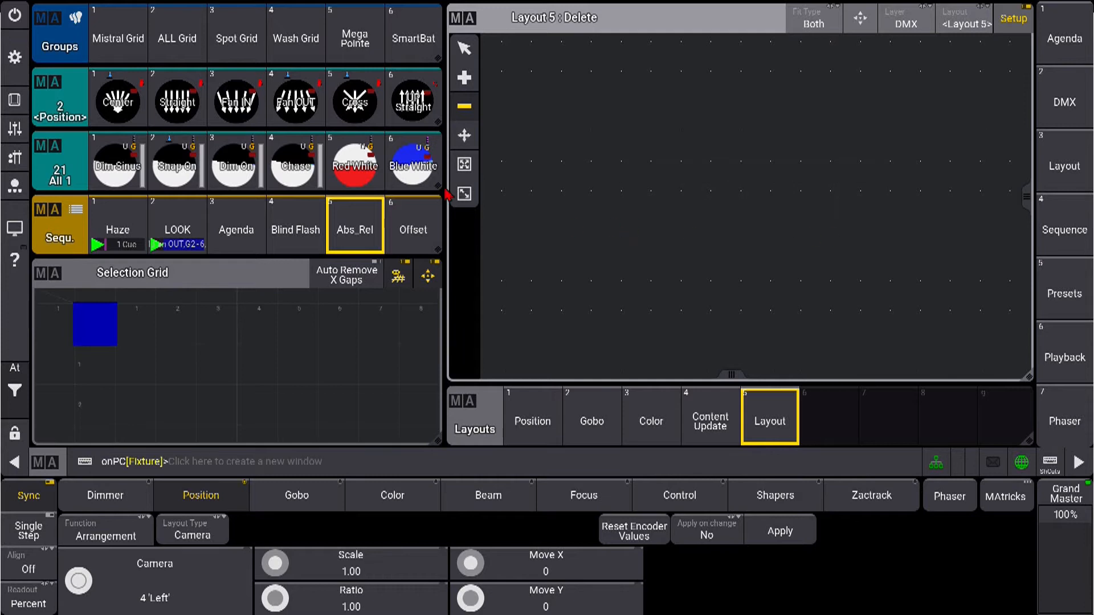
Assign the ALL Grid group's fixtures to the middle of the empty layout, and return to the Position function and Select tool
{"action": "left_click", "coordinate": [176, 34]}
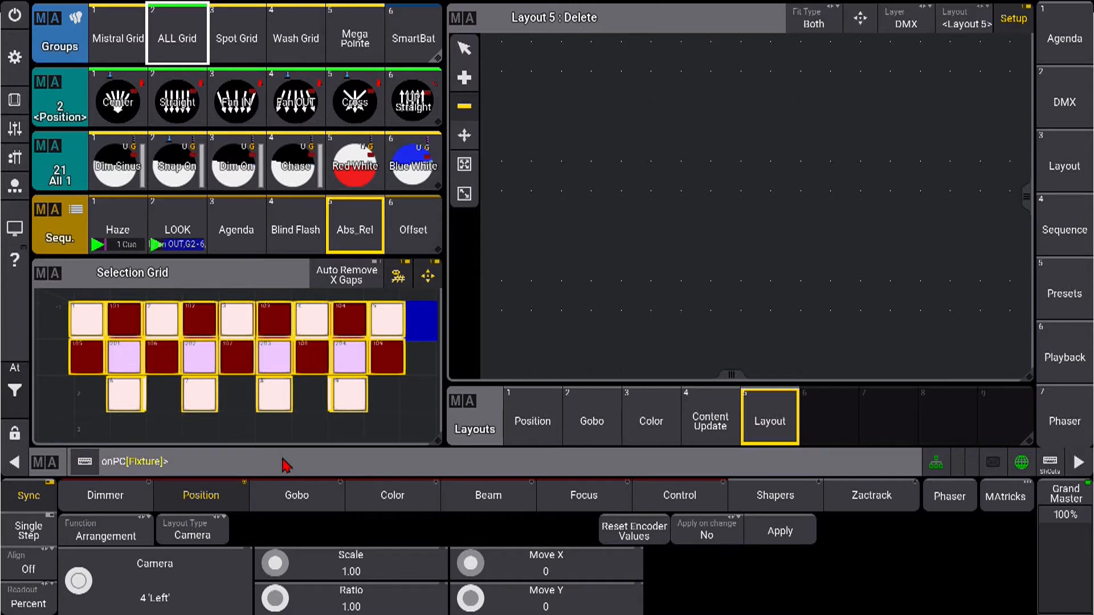
{"action": "left_click", "coordinate": [761, 212]}
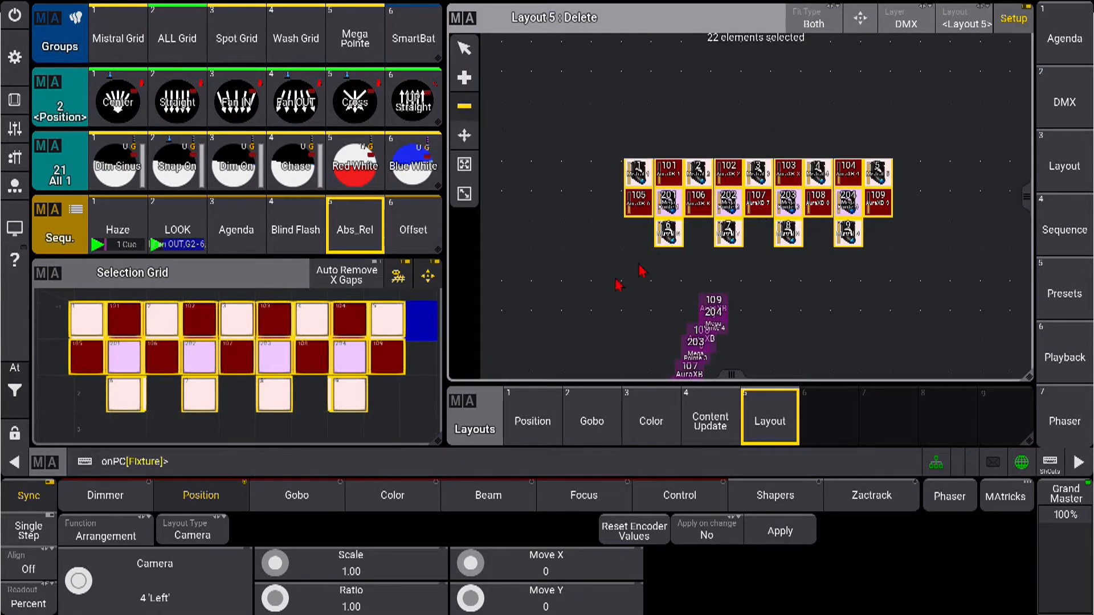
{"action": "left_click", "coordinate": [111, 530]}
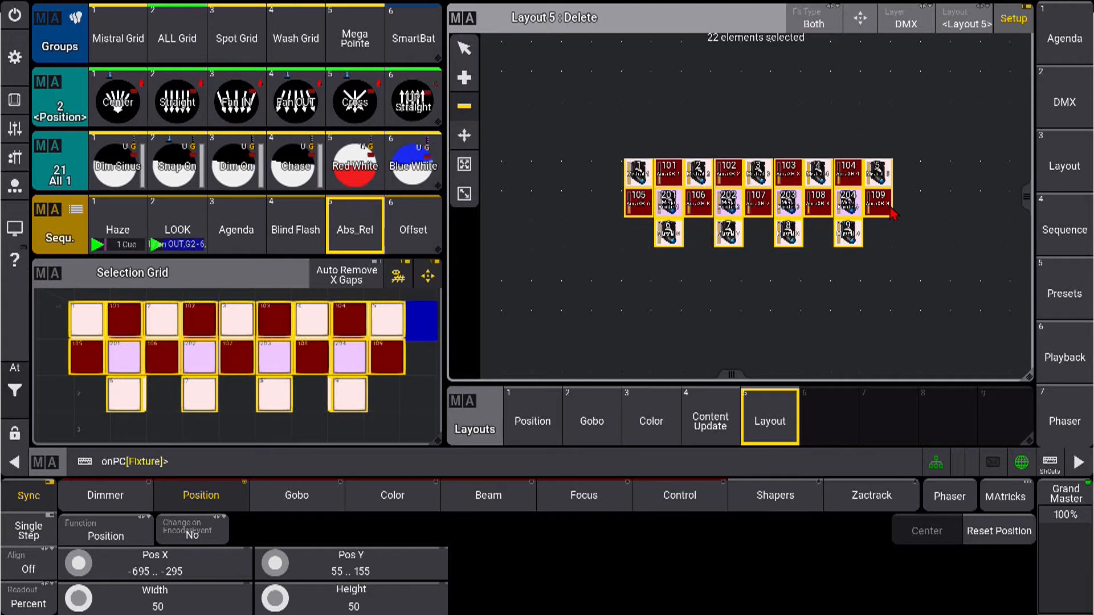
{"action": "left_click", "coordinate": [464, 48]}
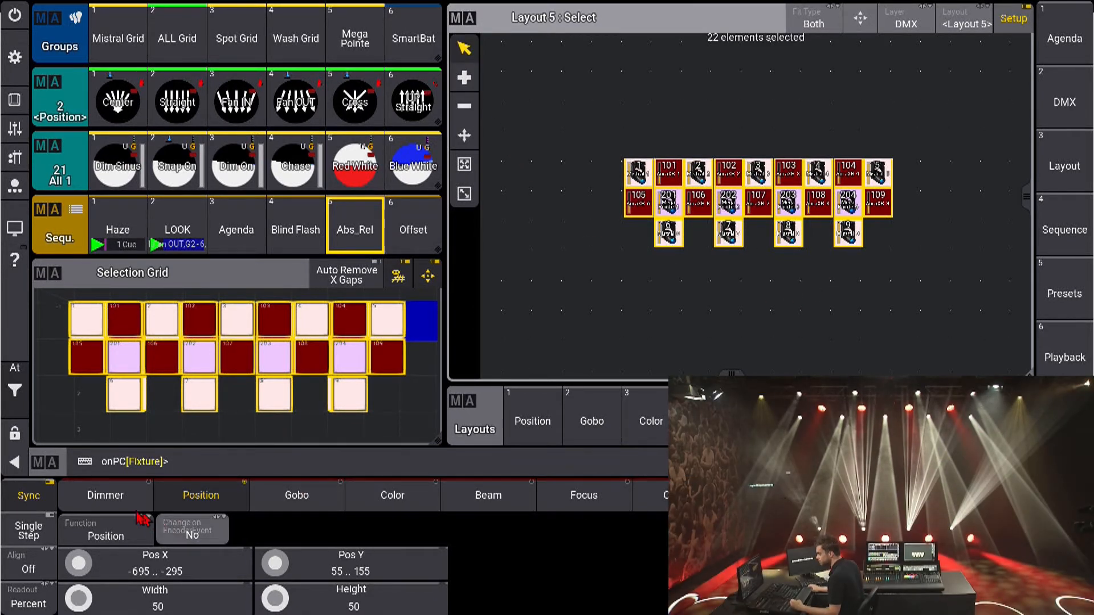
Apply the Snap On preset to the selected fixtures and set MAtricks XWings to 2
{"action": "left_click", "coordinate": [175, 182]}
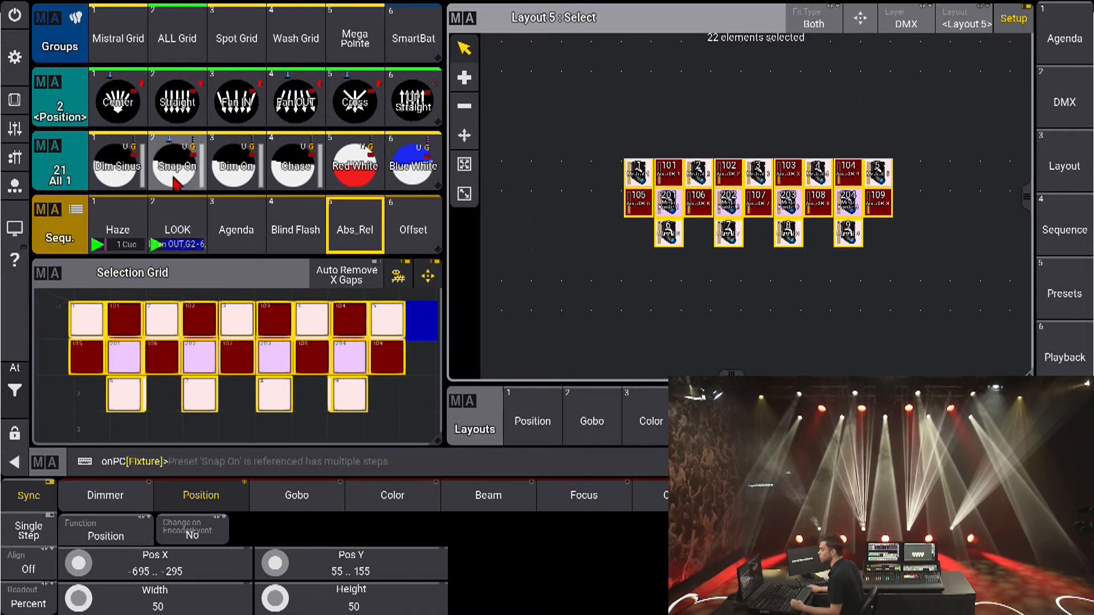
{"action": "left_click", "coordinate": [173, 173]}
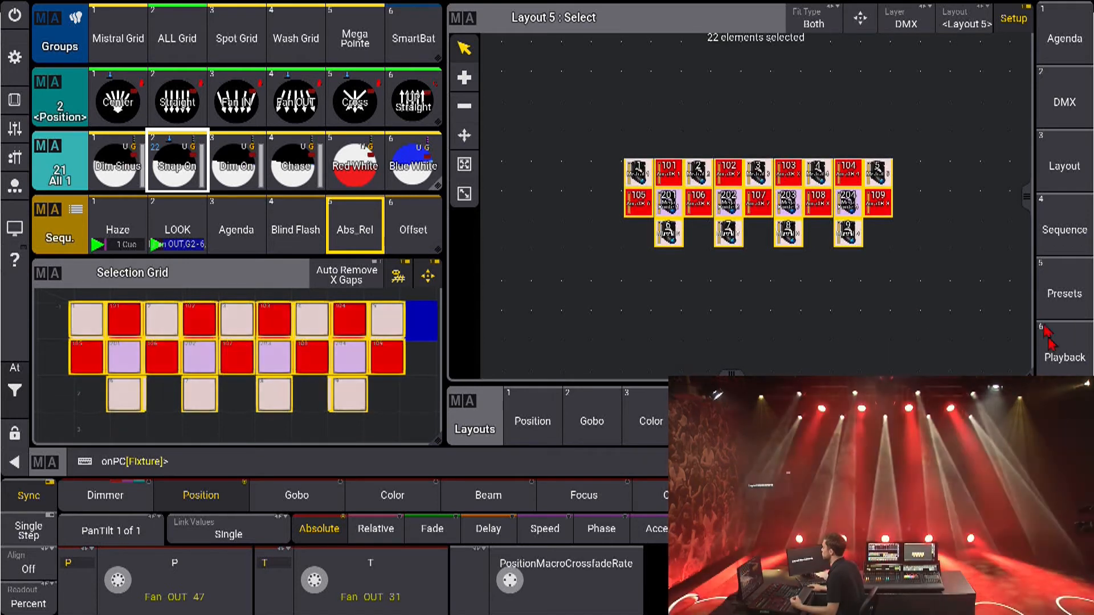
{"action": "left_click", "coordinate": [398, 277]}
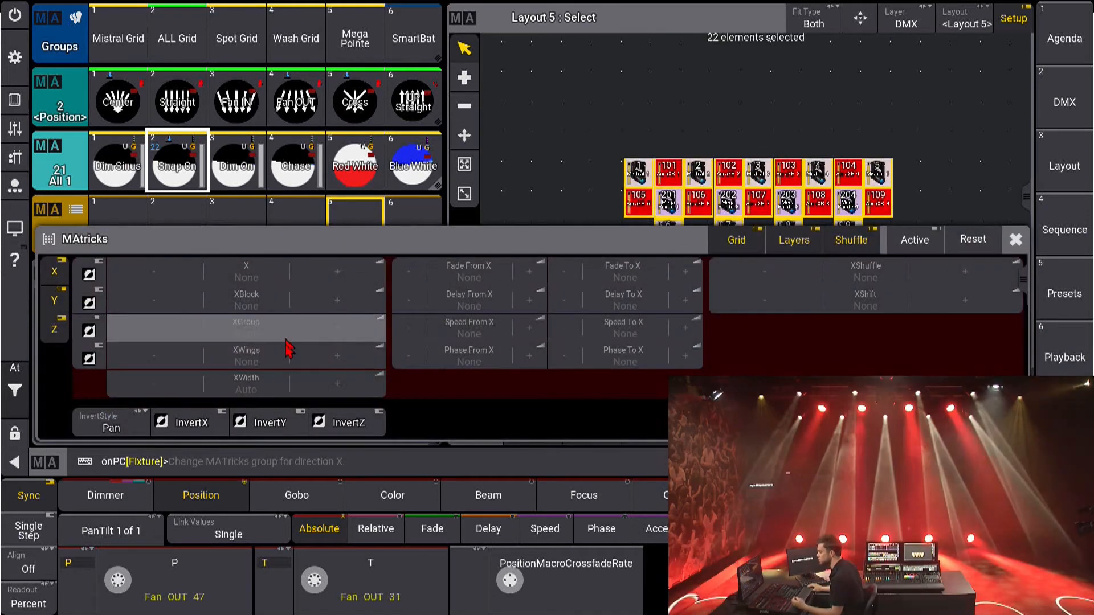
{"action": "left_click", "coordinate": [329, 359]}
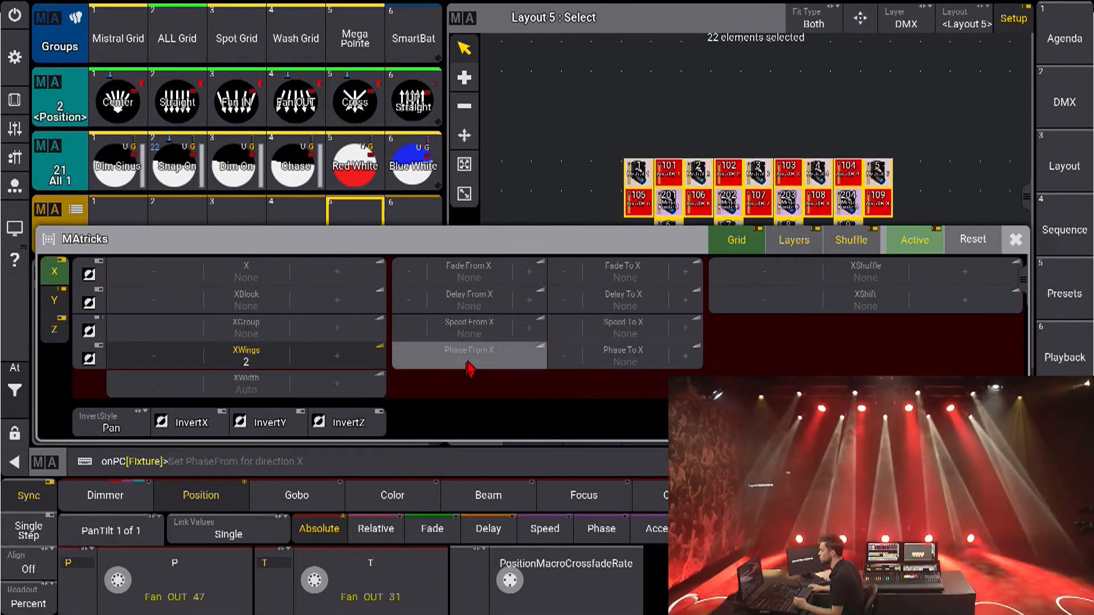
Set the MAtricks phase along X from 0 to 300 and close the MAtricks settings
{"action": "left_click", "coordinate": [465, 364]}
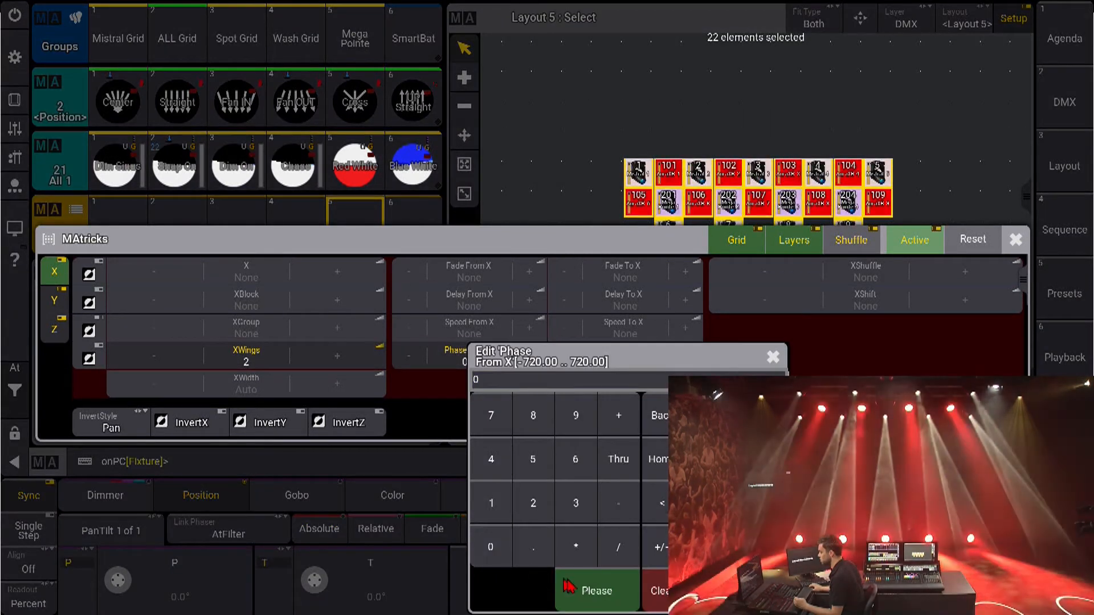
{"action": "left_click", "coordinate": [567, 590]}
{"action": "left_click", "coordinate": [625, 356]}
{"action": "left_click", "coordinate": [574, 504]}
{"action": "left_click", "coordinate": [490, 547]}
{"action": "left_click", "coordinate": [490, 547]}
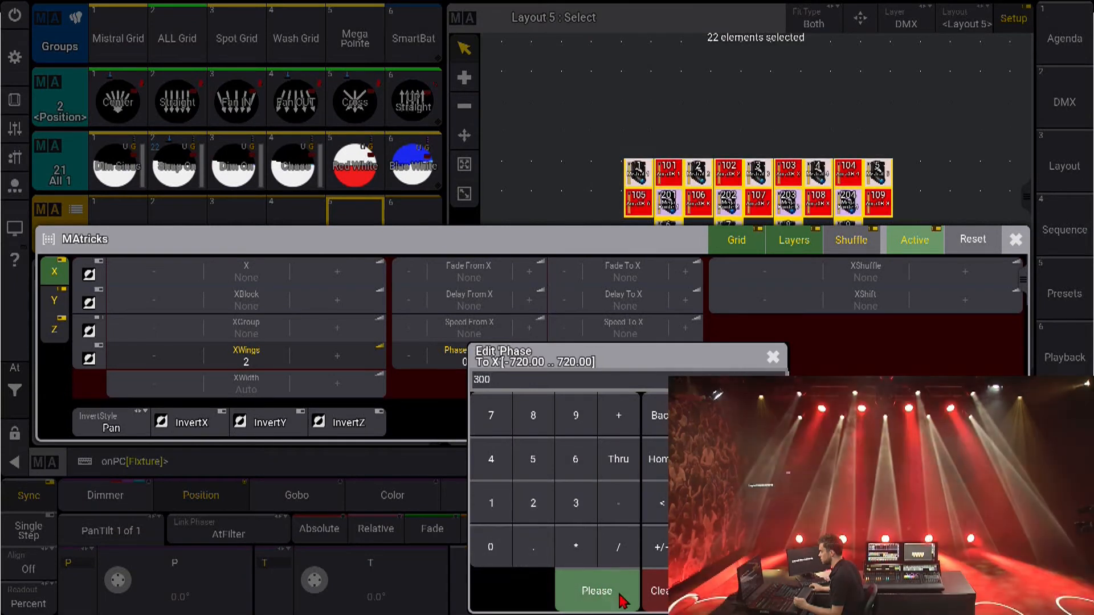
{"action": "left_click", "coordinate": [604, 593]}
{"action": "left_click", "coordinate": [1016, 240]}
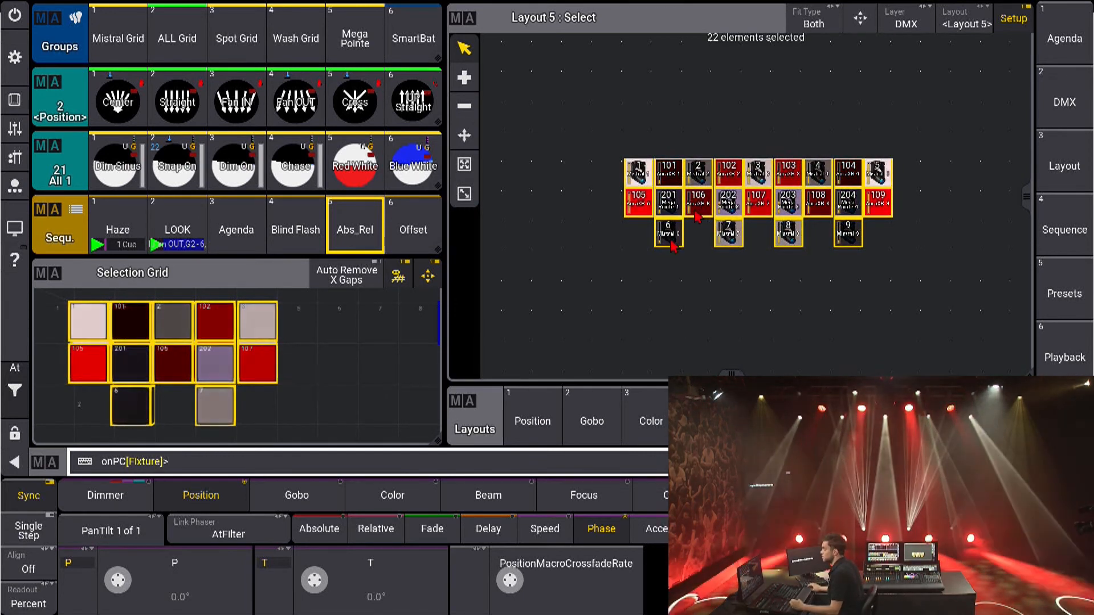
Show the color presets and assign Preset 4.4 Thru 8 as a horizontal row below the fixture grid in the layout
{"action": "left_click", "coordinate": [320, 529]}
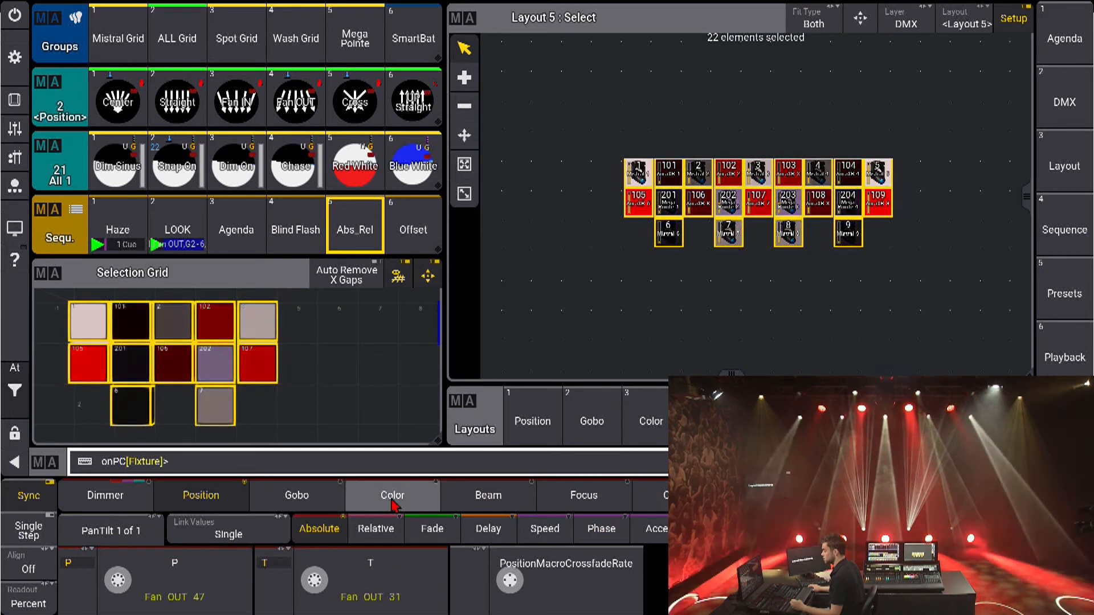
{"action": "left_click", "coordinate": [392, 498]}
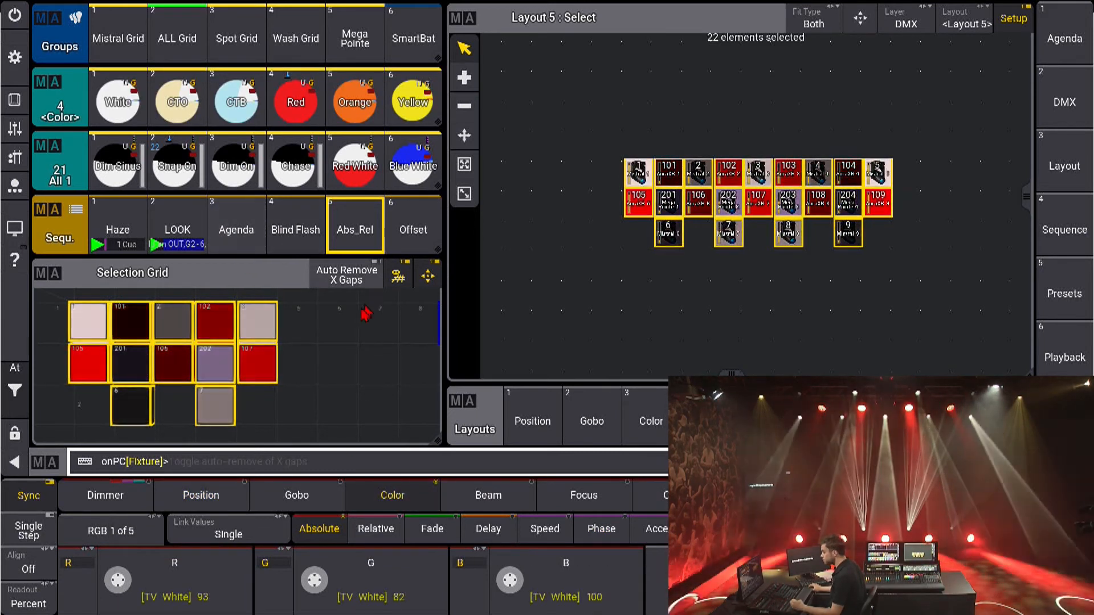
{"action": "key", "text": "a"}
{"action": "type", "text": "4.4t"}
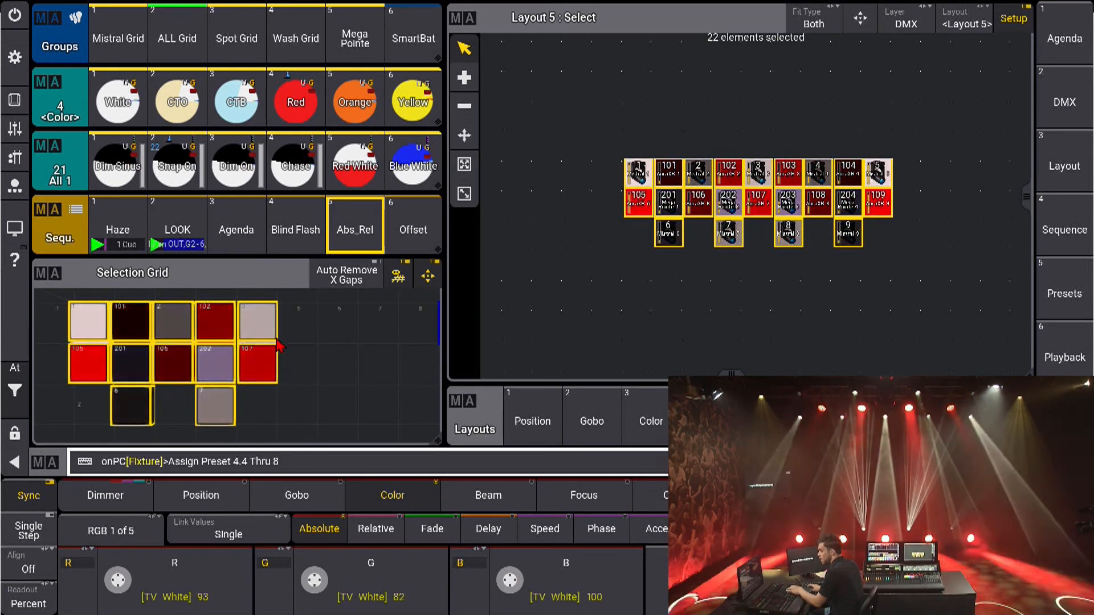
{"action": "left_click_drag", "start_coordinate": [625, 297], "coordinate": [861, 297]}
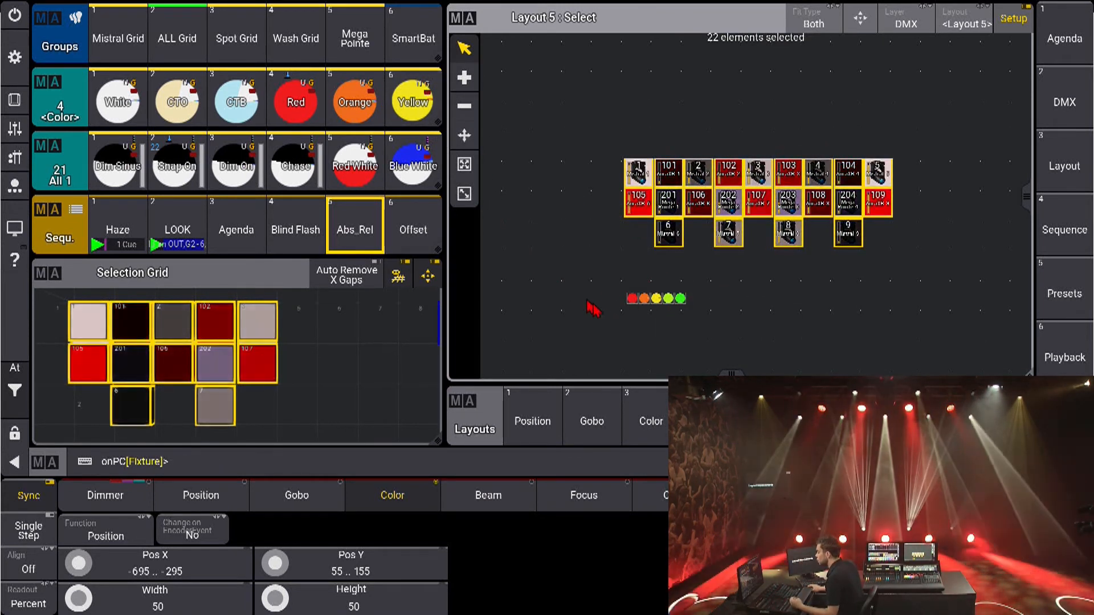
Select the five color preset elements and enlarge the whole row with the free Resize tool
{"action": "left_click_drag", "start_coordinate": [613, 286], "coordinate": [713, 320]}
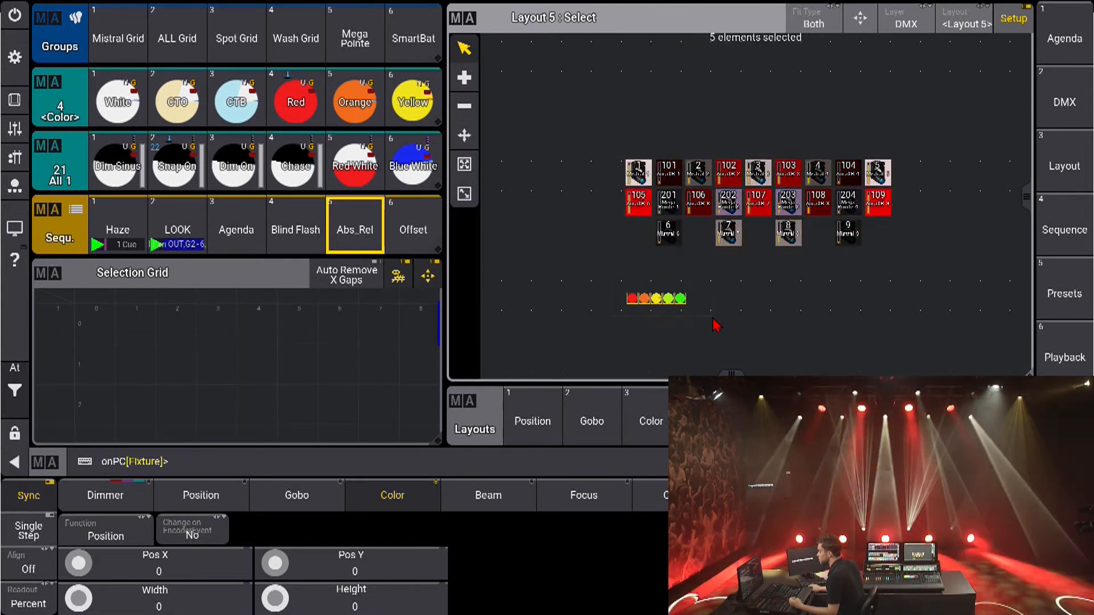
{"action": "left_click", "coordinate": [465, 135]}
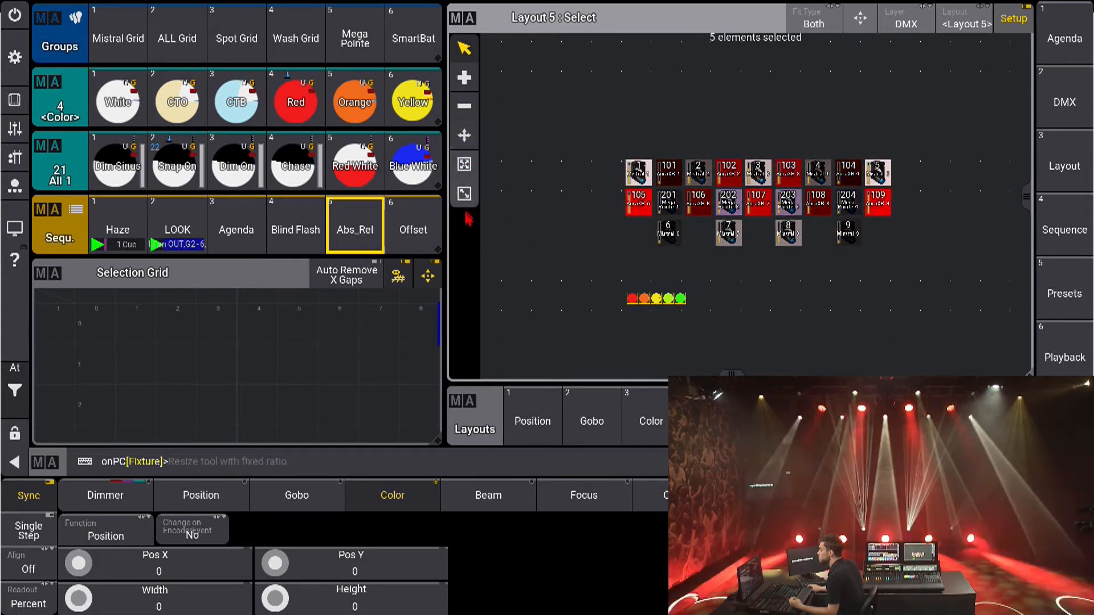
{"action": "left_click", "coordinate": [465, 165]}
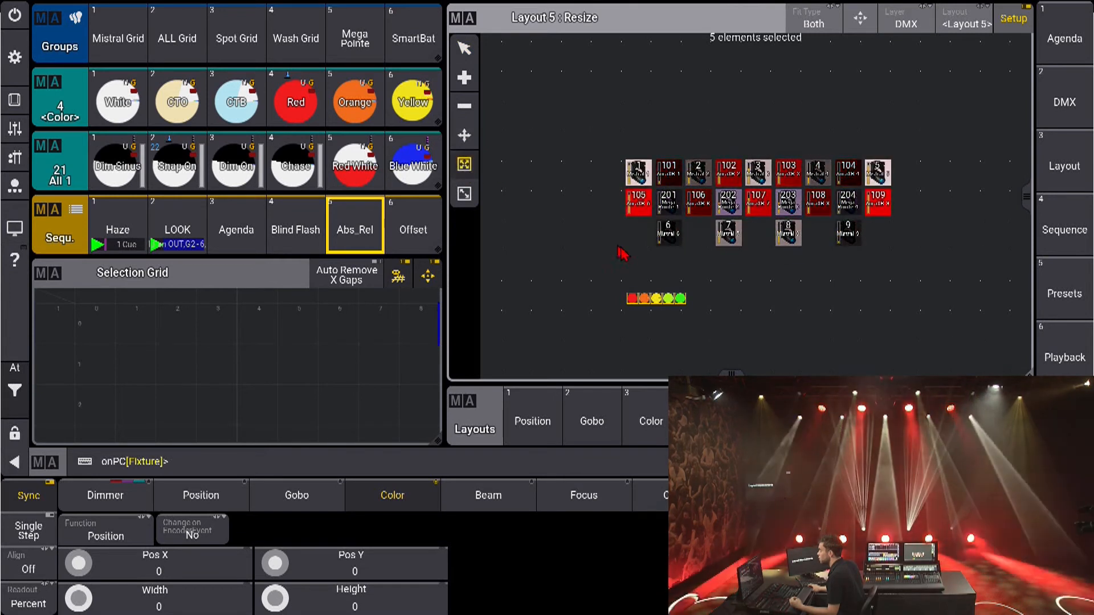
{"action": "left_click_drag", "start_coordinate": [682, 301], "coordinate": [829, 345]}
Resize the color preset elements with a fixed ratio and move them directly below the fixture grid
{"action": "left_click", "coordinate": [464, 195]}
{"action": "left_click_drag", "start_coordinate": [538, 322], "coordinate": [548, 301]}
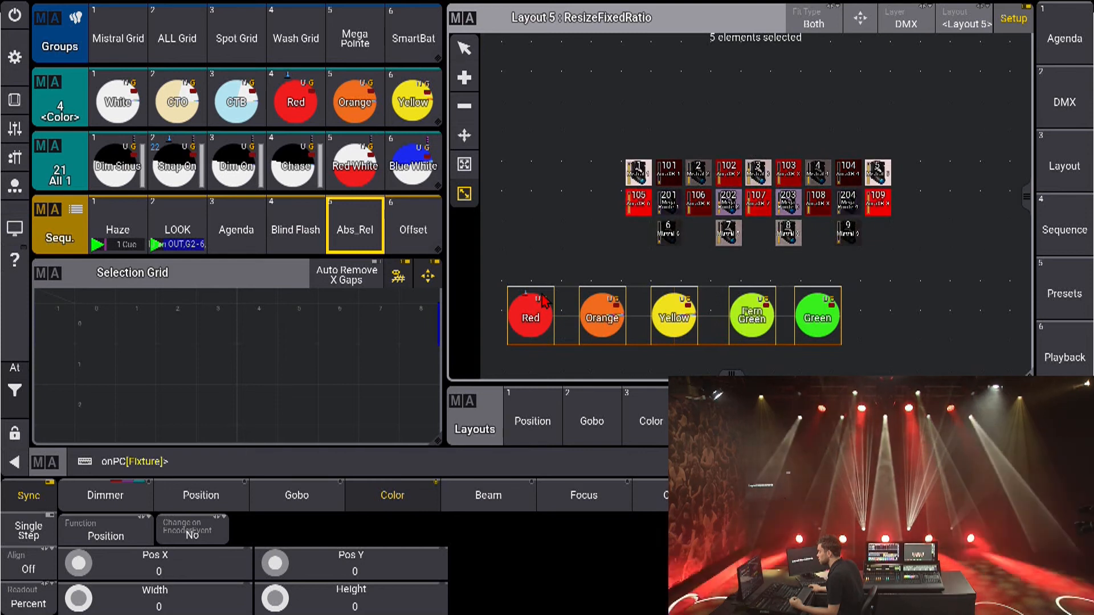
{"action": "left_click", "coordinate": [465, 137]}
{"action": "left_click_drag", "start_coordinate": [543, 321], "coordinate": [658, 296]}
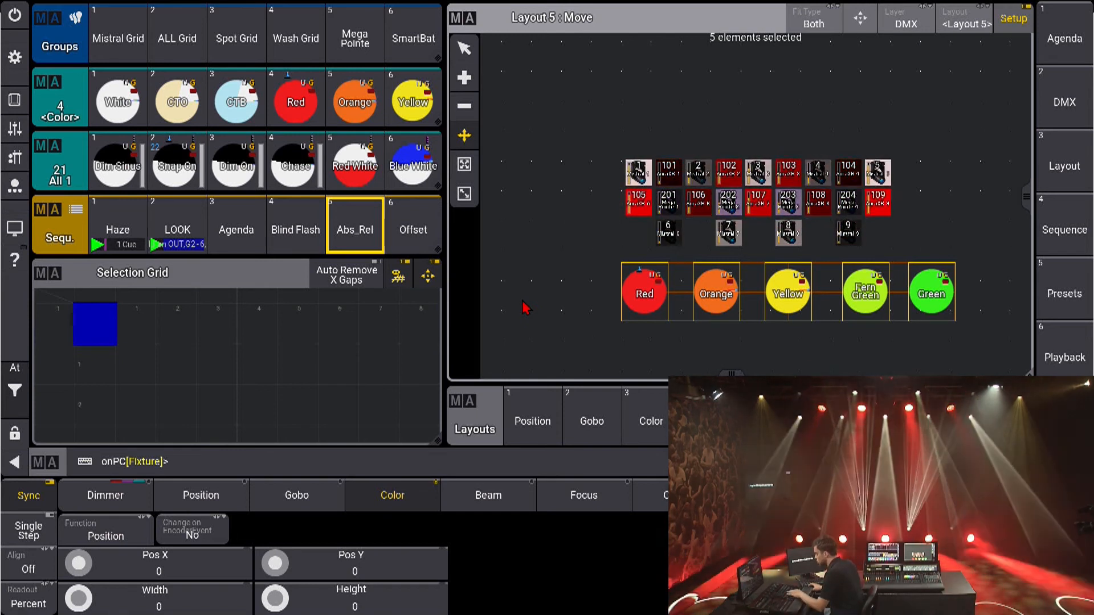
Assign Group 1 Thru 5 to the layout as a vertical column beside the fixture grid
{"action": "key", "text": "a"}
{"action": "type", "text": "g"}
{"action": "type", "text": "1 Thru 5"}
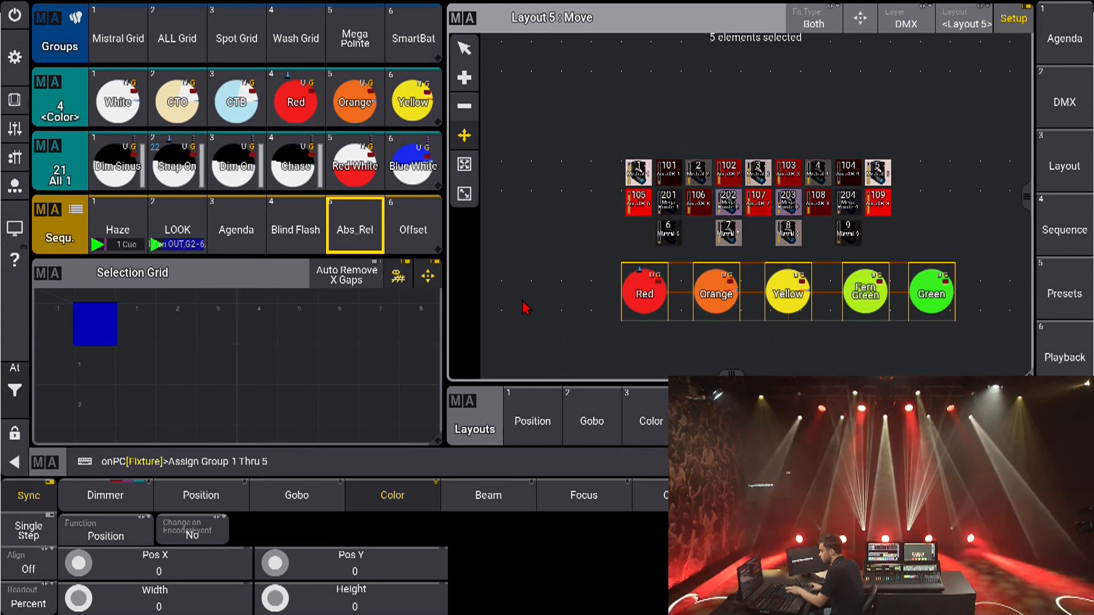
{"action": "left_click_drag", "start_coordinate": [543, 138], "coordinate": [548, 301]}
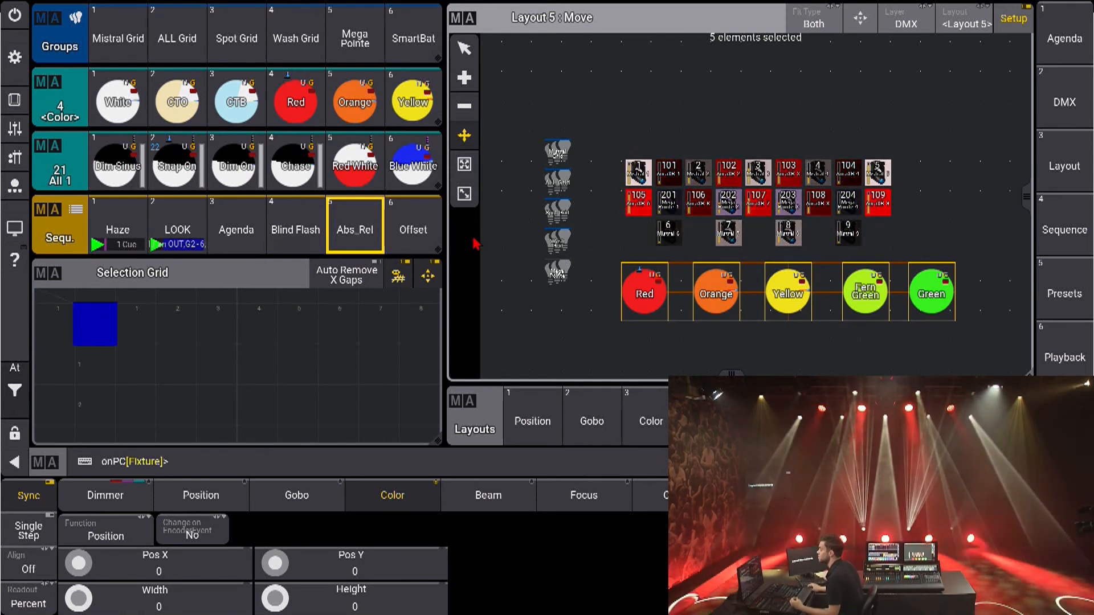
Draw an empty frame element about 520 by 250 around the fixture grid and open its element settings
{"action": "left_click", "coordinate": [465, 78]}
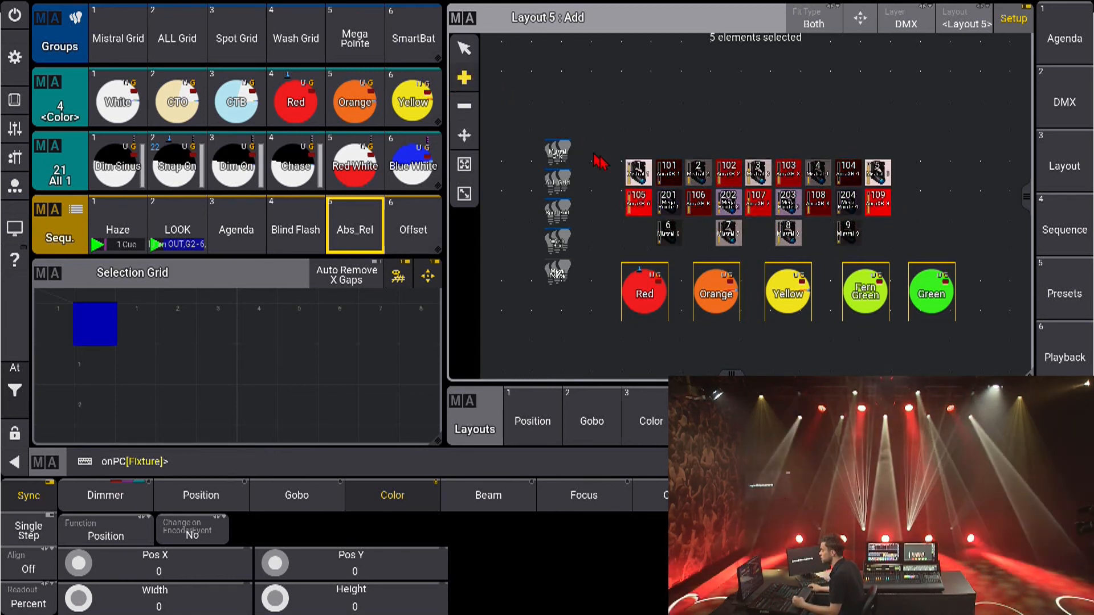
{"action": "left_click_drag", "start_coordinate": [603, 116], "coordinate": [808, 237]}
{"action": "left_click_drag", "start_coordinate": [914, 255], "coordinate": [910, 260]}
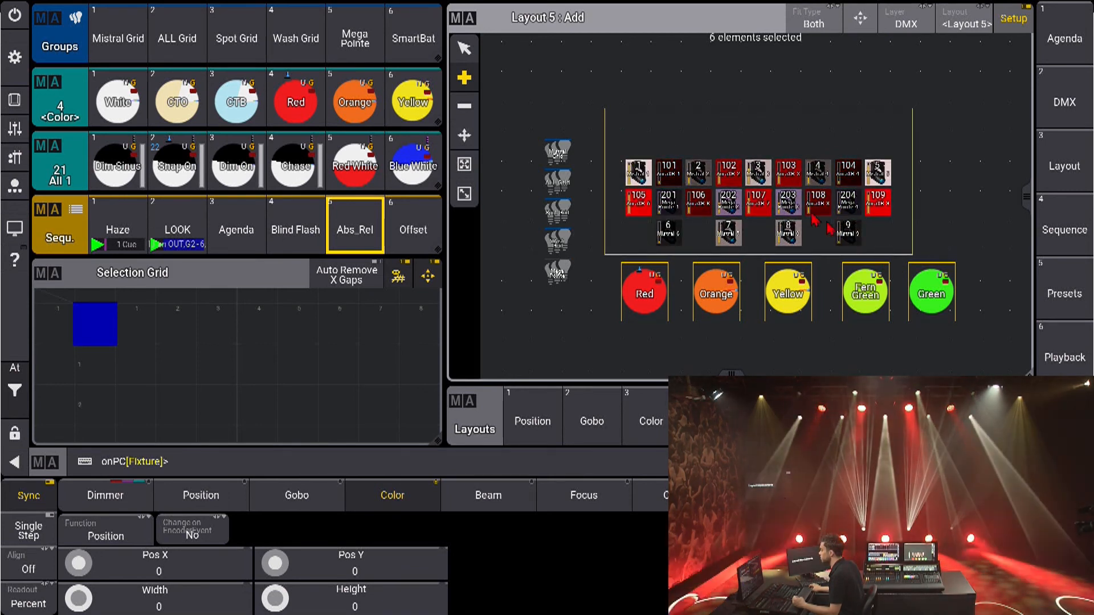
{"action": "right_click", "coordinate": [731, 117]}
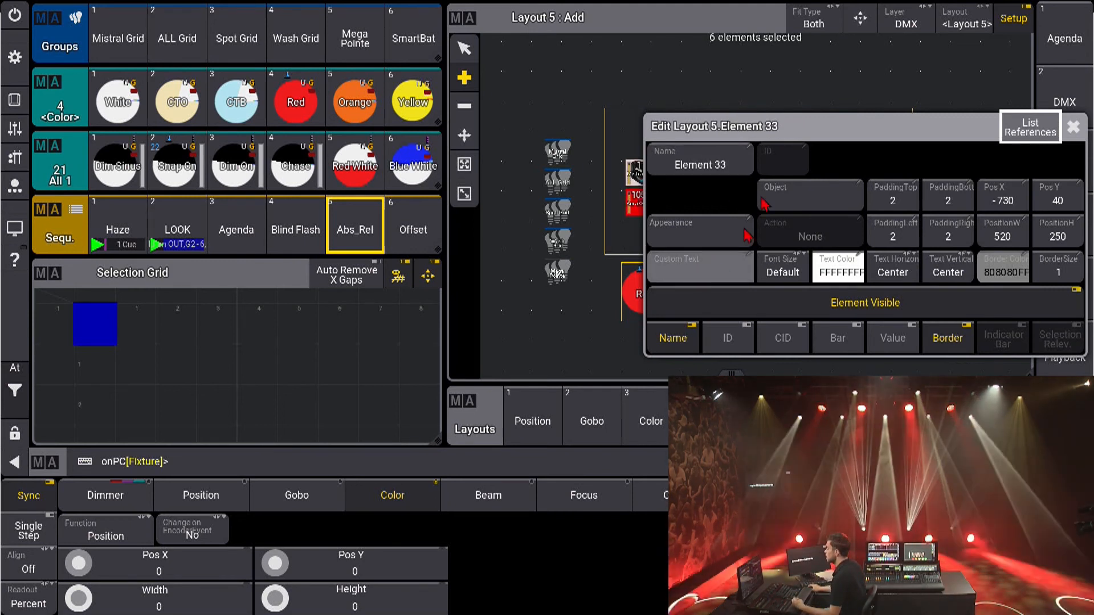
Give the frame element the custom text "Spots" and set its font size to 32
{"action": "left_click_drag", "start_coordinate": [826, 127], "coordinate": [587, 98]}
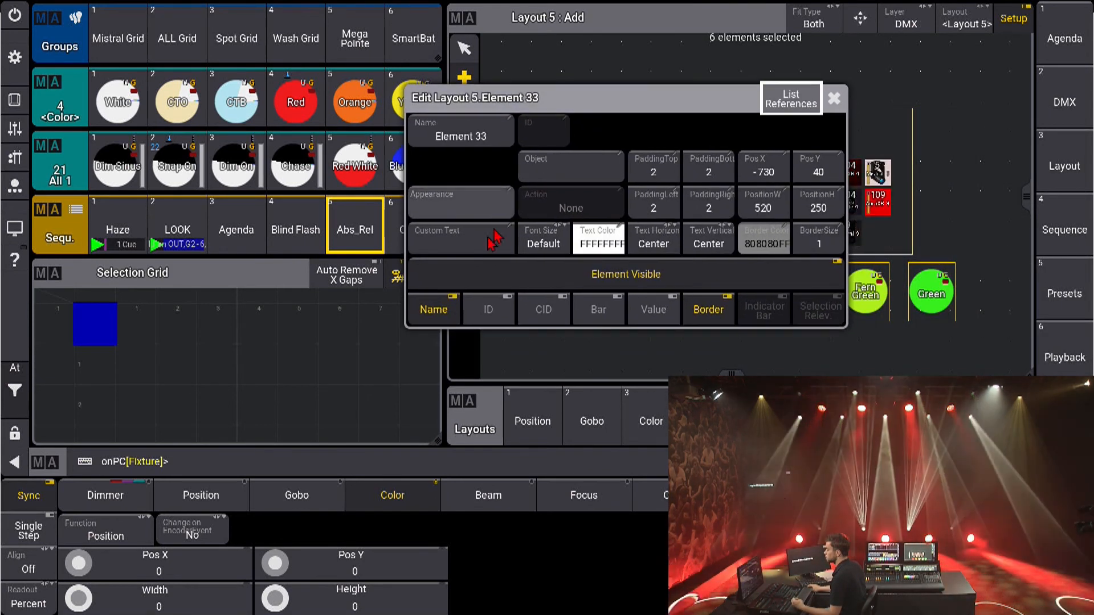
{"action": "left_click", "coordinate": [466, 237]}
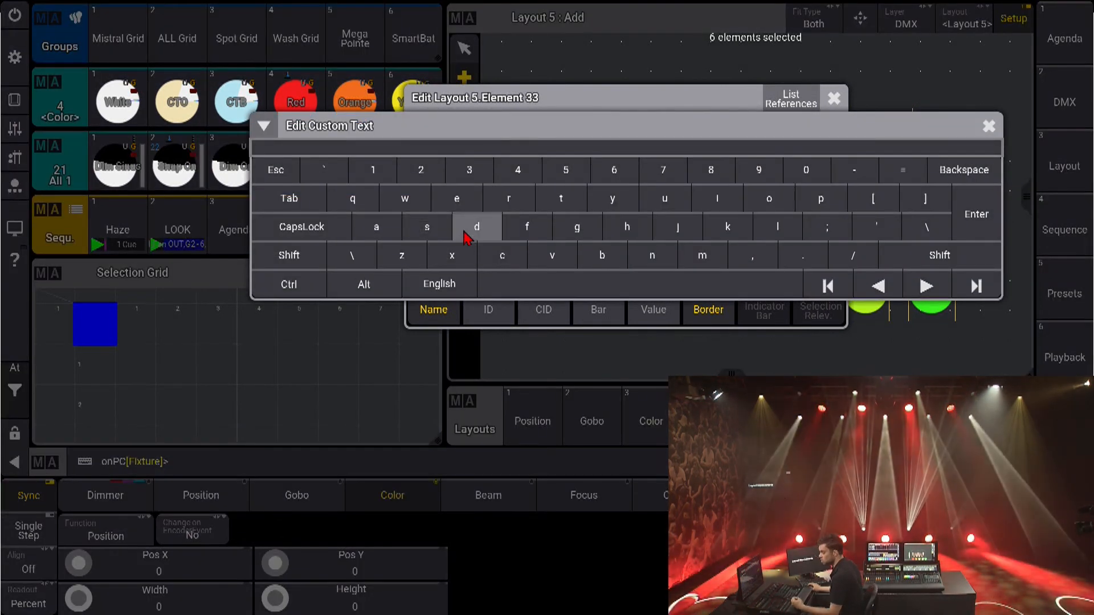
{"action": "type", "text": "Spots"}
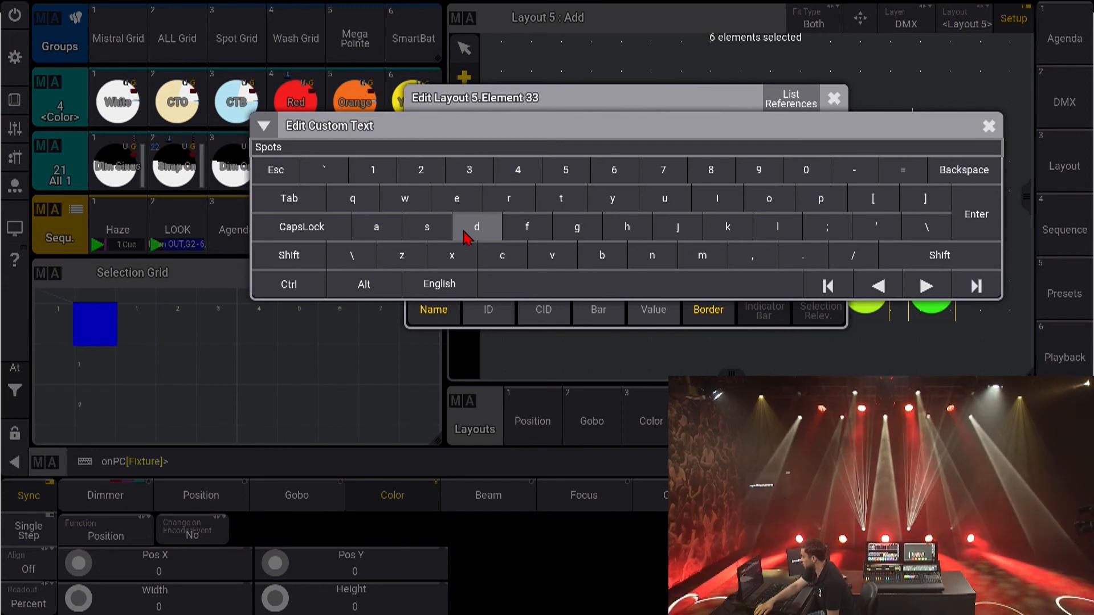
{"action": "key", "text": "Return"}
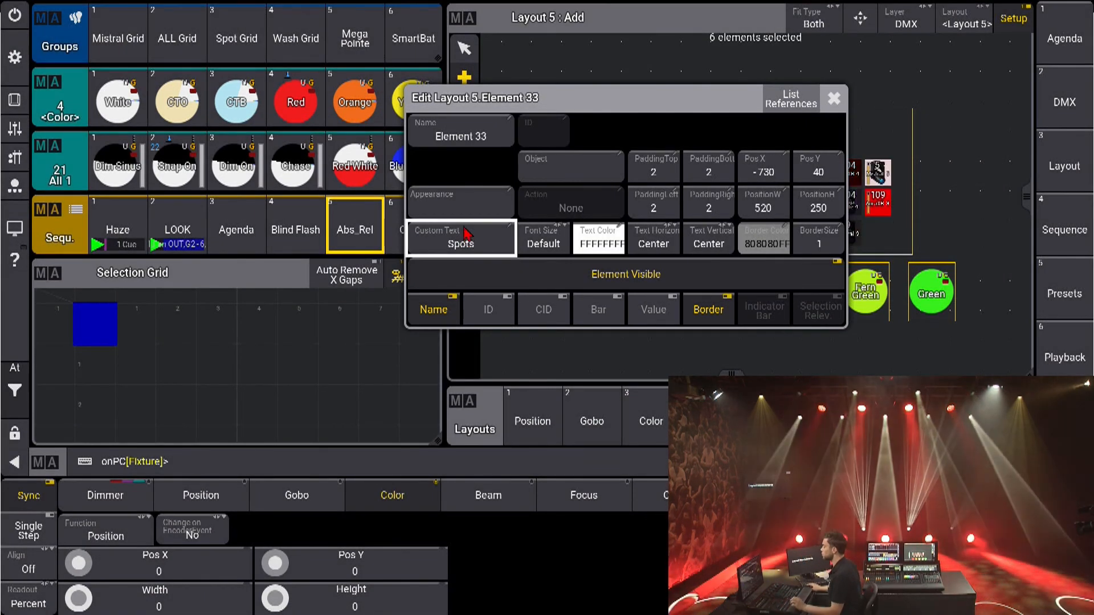
{"action": "left_click", "coordinate": [544, 240]}
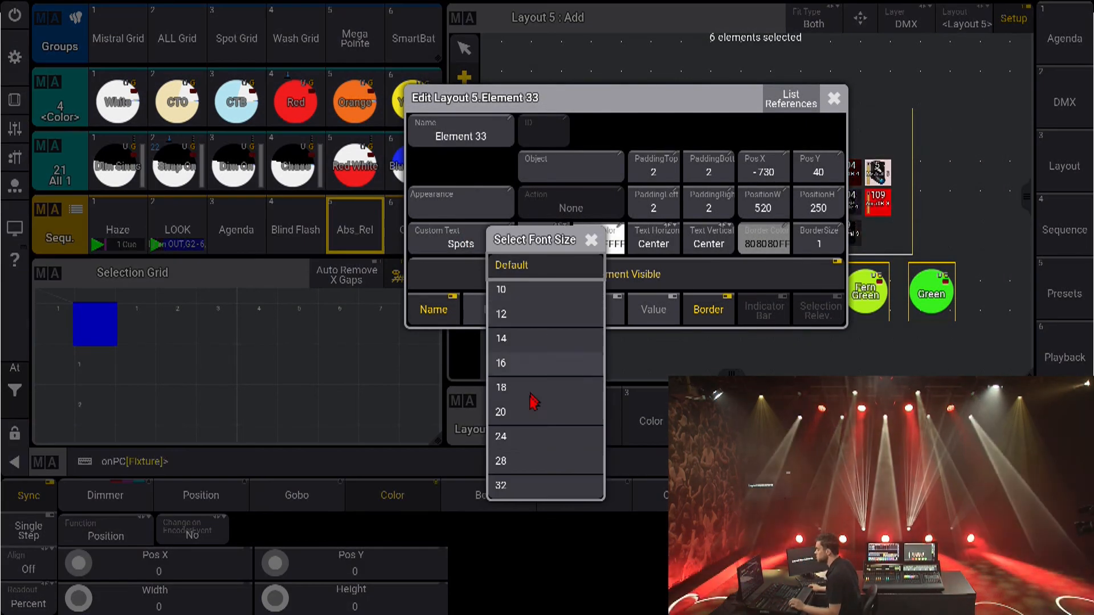
{"action": "left_click", "coordinate": [521, 484]}
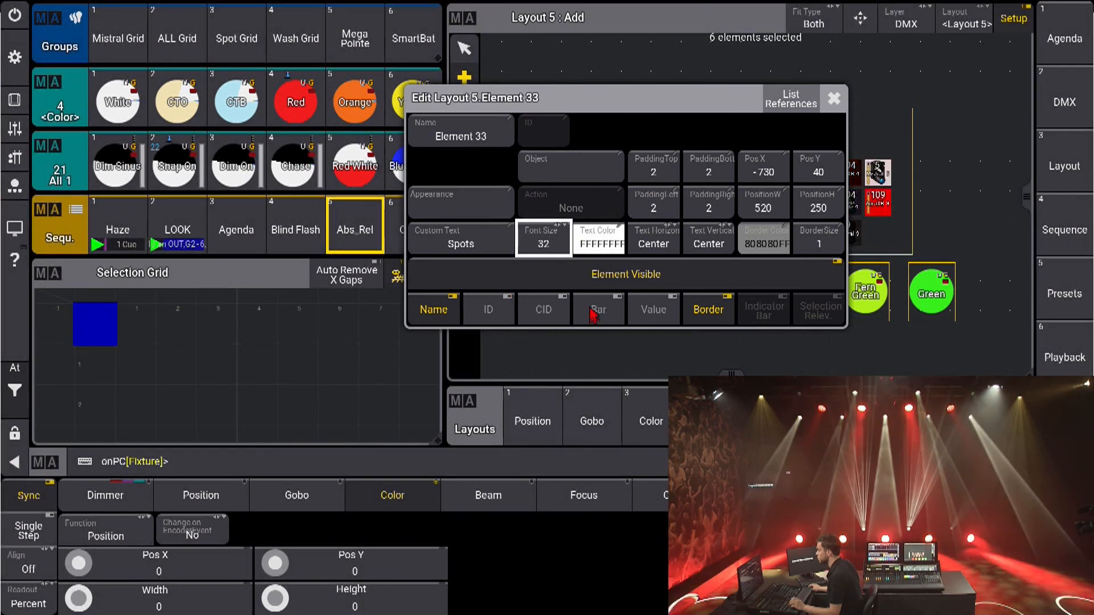
Set the frame element's text color to red (FF000EFF) and its vertical text alignment to Top, and close the element settings
{"action": "left_click", "coordinate": [596, 242]}
{"action": "left_click_drag", "start_coordinate": [679, 330], "coordinate": [752, 331]}
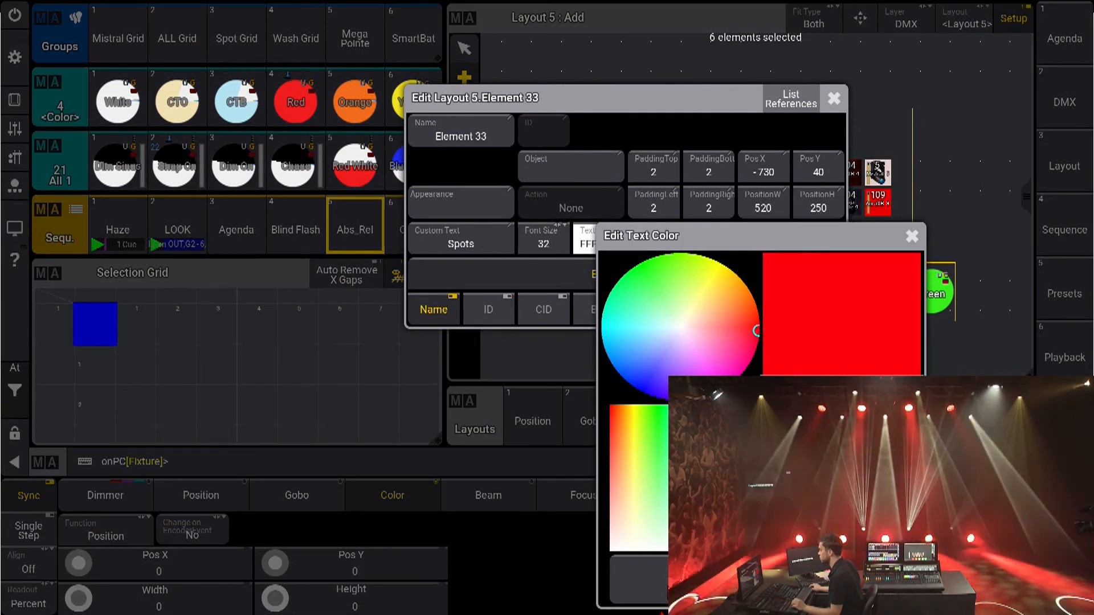
{"action": "left_click", "coordinate": [660, 591]}
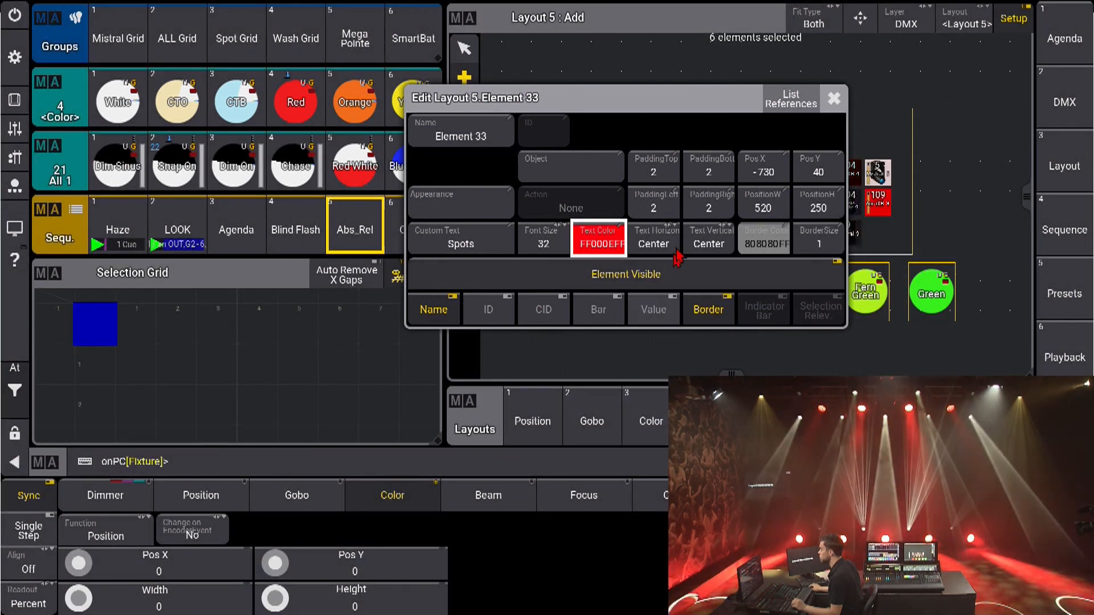
{"action": "left_click", "coordinate": [712, 246]}
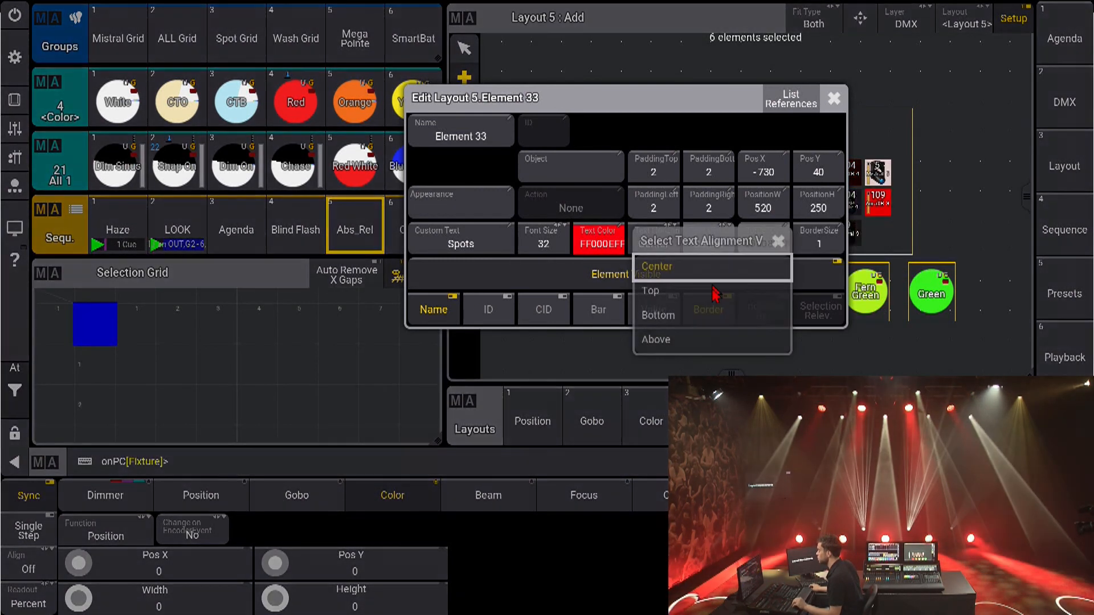
{"action": "left_click", "coordinate": [672, 295]}
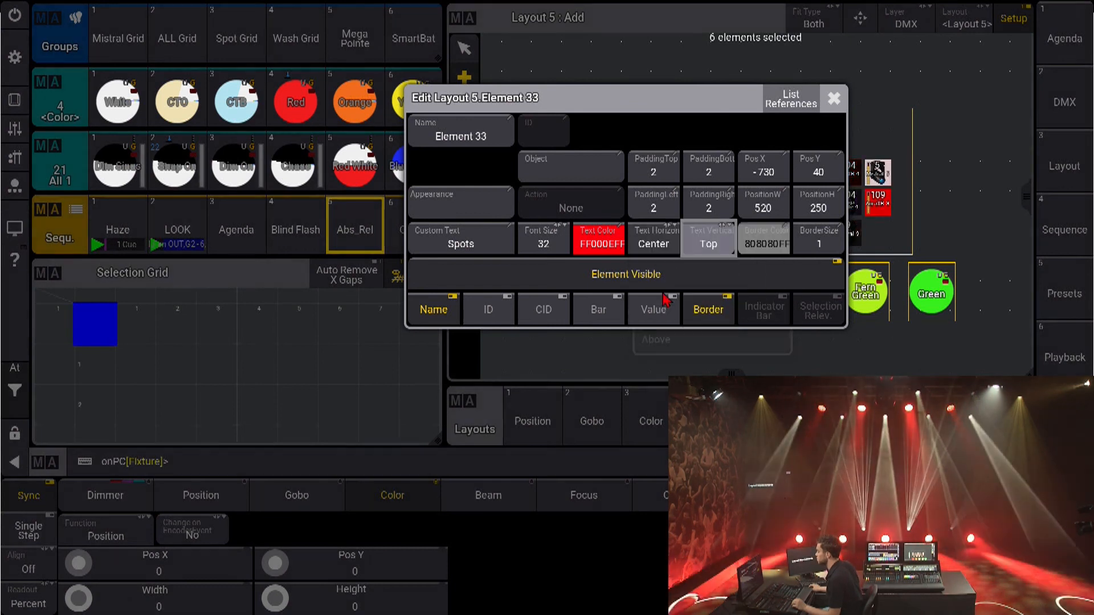
{"action": "left_click", "coordinate": [843, 98]}
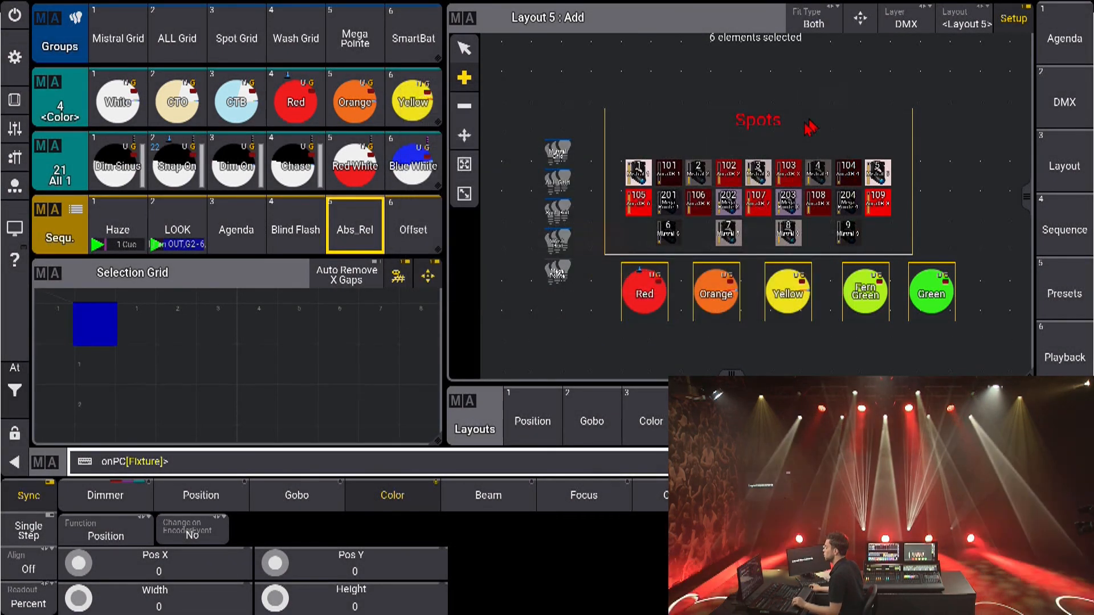